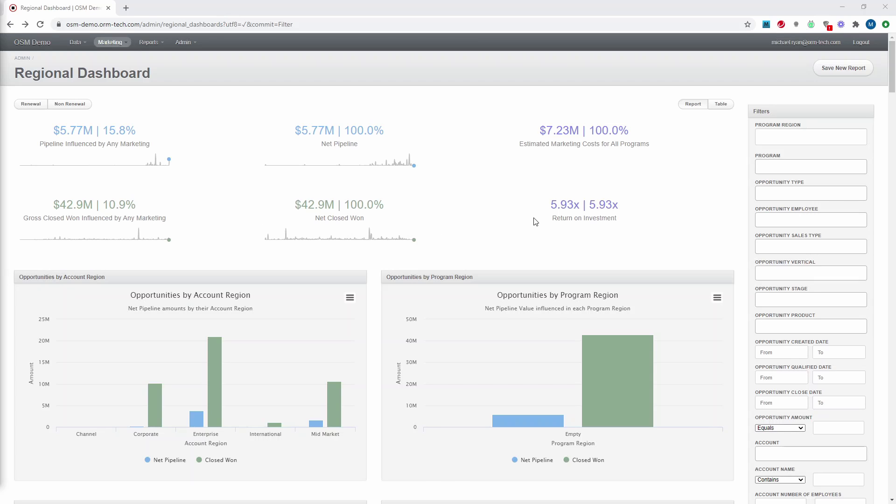
Filter the Regional Dashboard by the marketing initiative "Email and Event Channel".
{"action": "scroll", "coordinate": [534, 222], "scroll_direction": "down", "scroll_amount": 3}
{"action": "scroll", "coordinate": [641, 275], "scroll_direction": "down", "scroll_amount": 5}
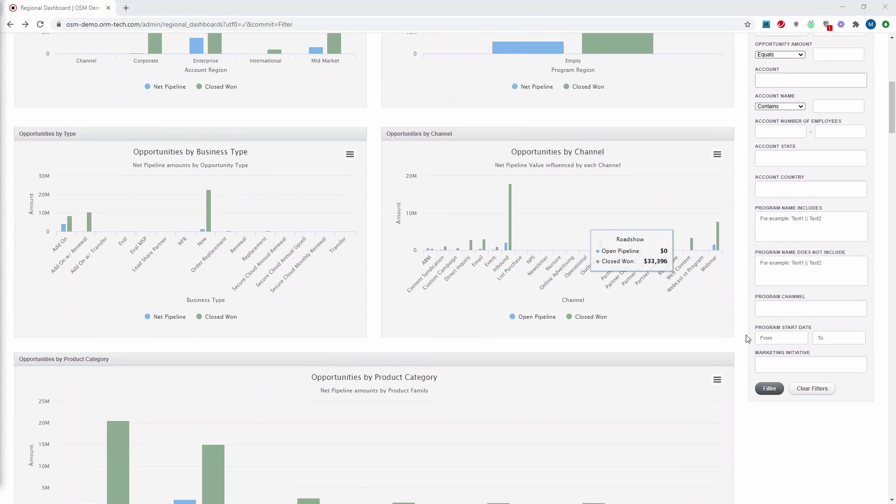
{"action": "left_click", "coordinate": [771, 366]}
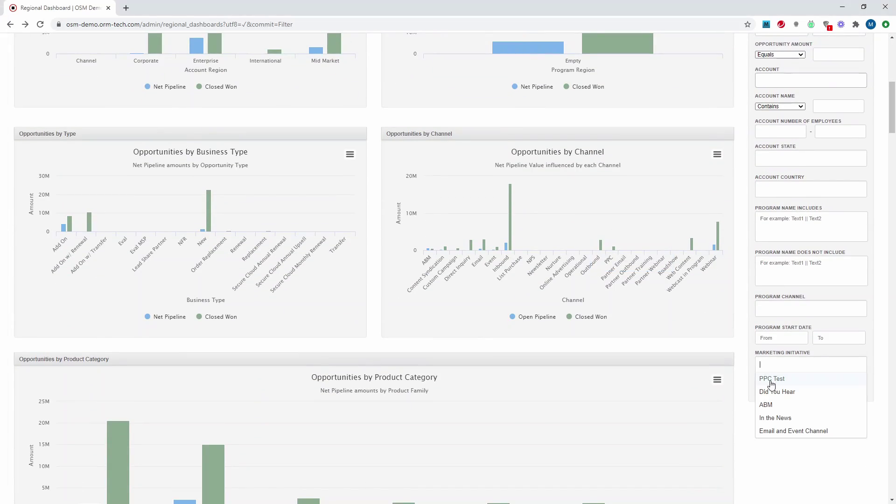
{"action": "left_click", "coordinate": [777, 431]}
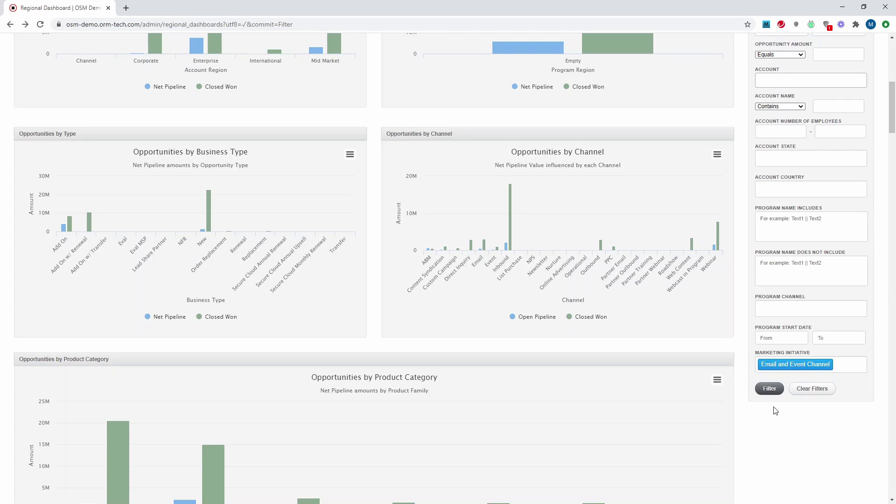
{"action": "left_click", "coordinate": [771, 391]}
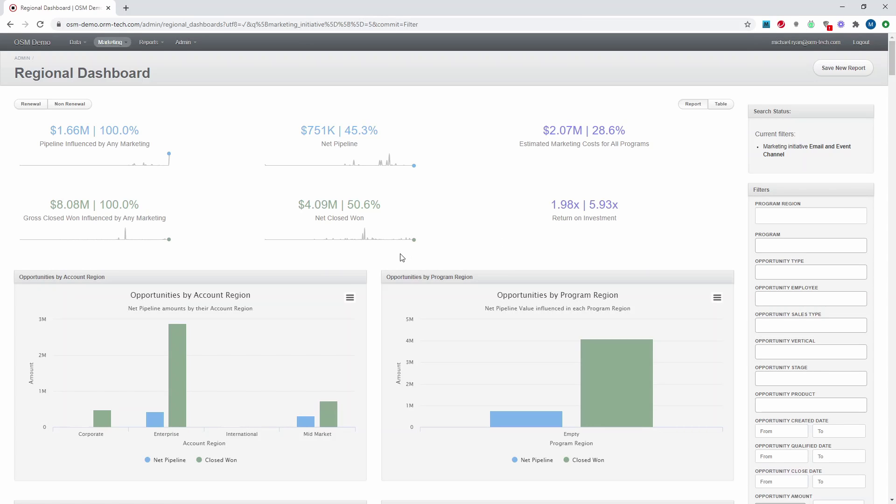
Examine the opportunity charts and the Program Attribution table for the Email and Event Channel initiative.
{"action": "scroll", "coordinate": [376, 280], "scroll_direction": "down", "scroll_amount": 2}
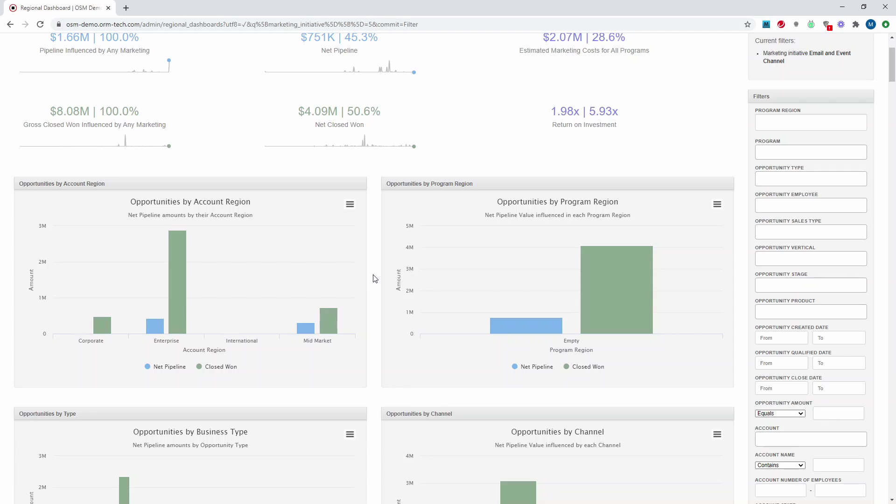
{"action": "scroll", "coordinate": [376, 279], "scroll_direction": "down", "scroll_amount": 2}
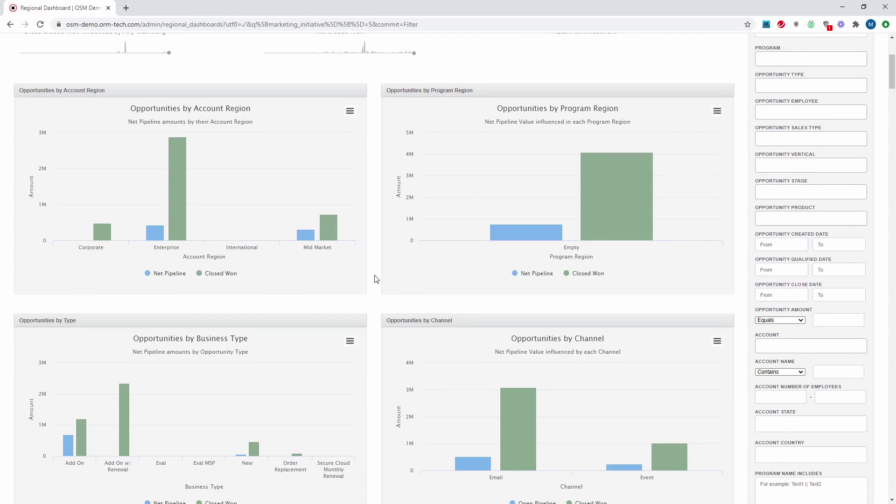
{"action": "scroll", "coordinate": [376, 279], "scroll_direction": "down", "scroll_amount": 1}
{"action": "scroll", "coordinate": [344, 287], "scroll_direction": "down", "scroll_amount": 3}
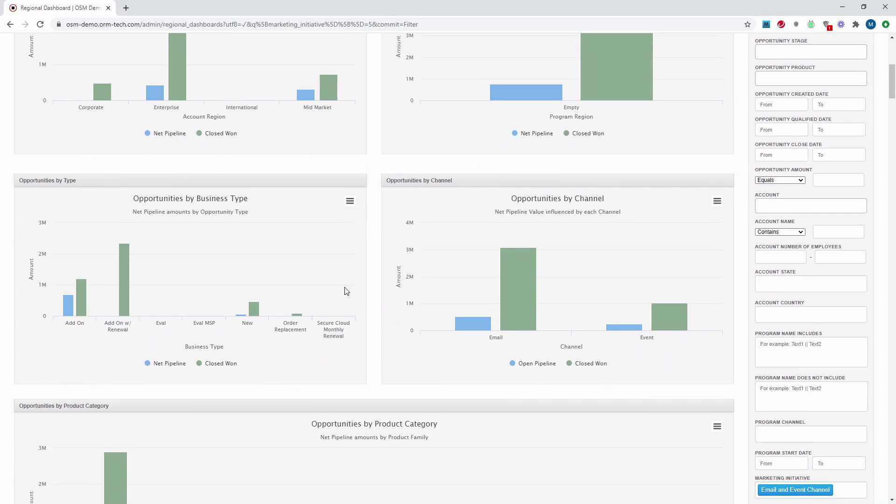
{"action": "scroll", "coordinate": [358, 295], "scroll_direction": "down", "scroll_amount": 5}
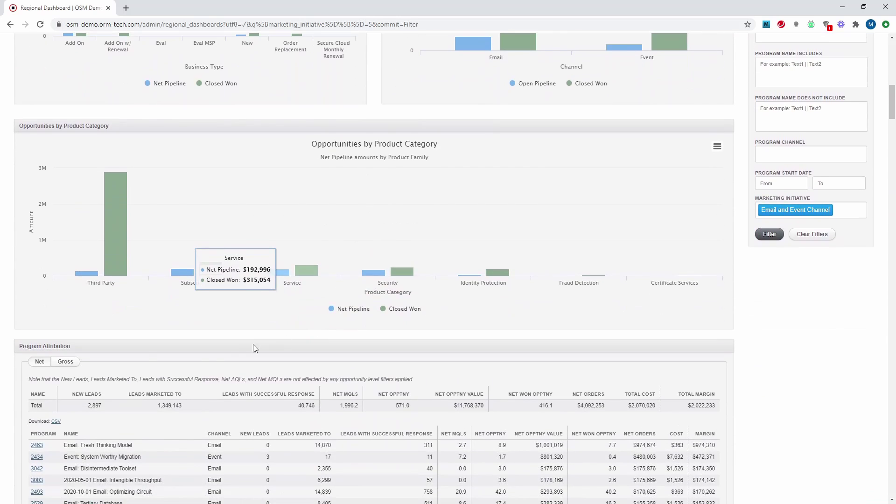
{"action": "scroll", "coordinate": [125, 353], "scroll_direction": "down", "scroll_amount": 3}
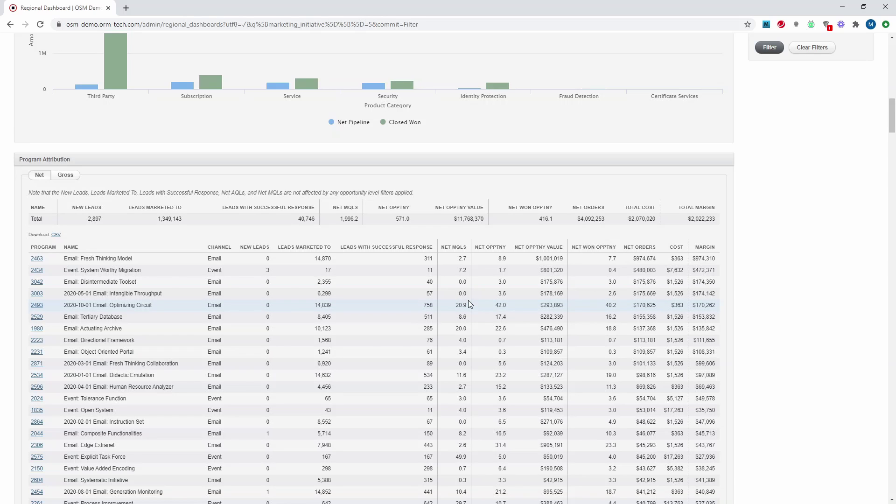
Filter the dashboard to opportunity close dates from 2020-02-01 to 2020-02-29, keeping the marketing initiative filter.
{"action": "scroll", "coordinate": [509, 294], "scroll_direction": "up", "scroll_amount": 9}
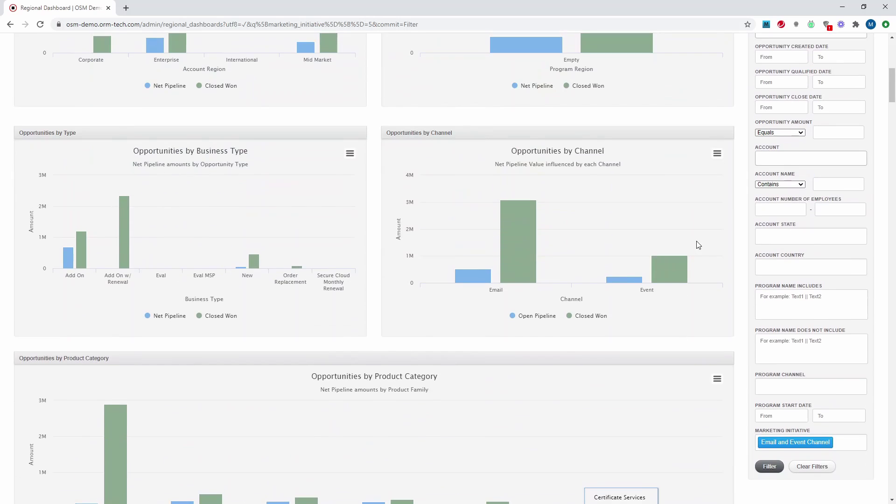
{"action": "scroll", "coordinate": [822, 162], "scroll_direction": "up", "scroll_amount": 1}
{"action": "left_click", "coordinate": [802, 158]}
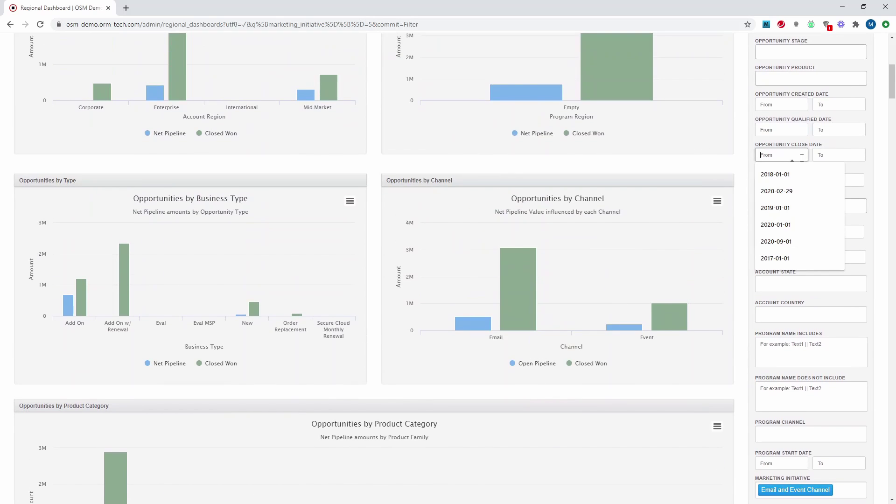
{"action": "type", "text": "2020-02-01"}
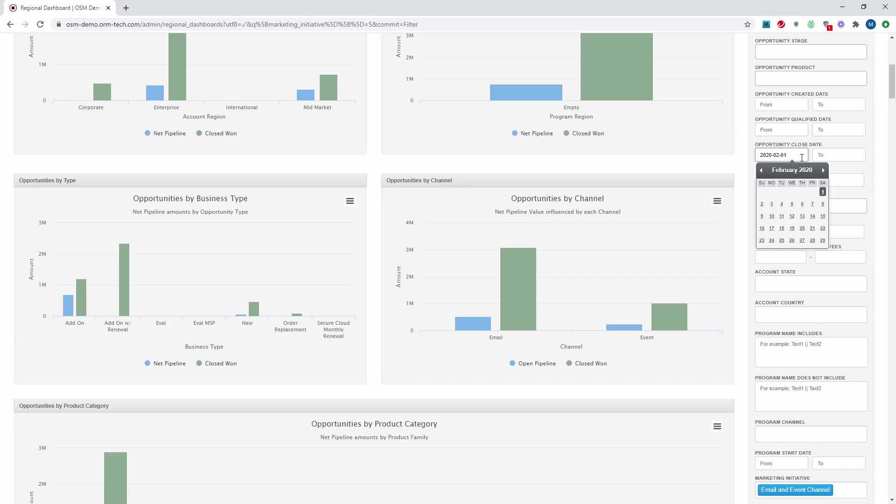
{"action": "key", "text": "Tab"}
{"action": "type", "text": "200"}
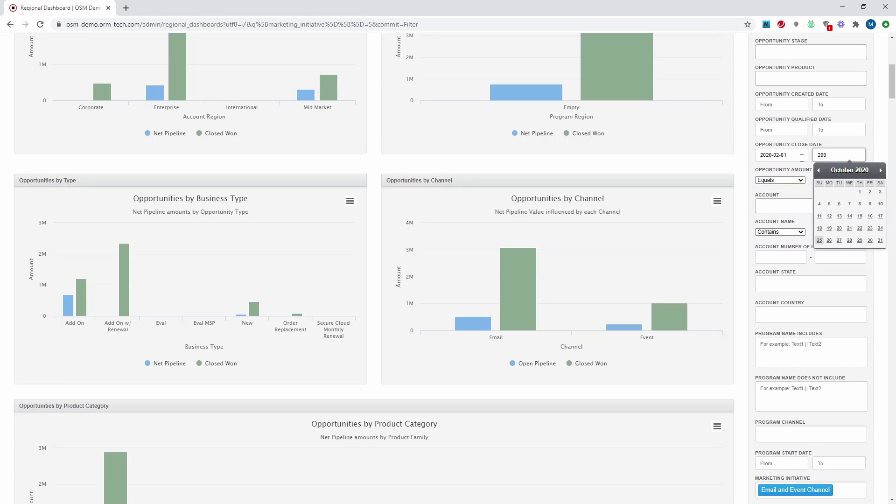
{"action": "key", "text": "BackSpace"}
{"action": "type", "text": "20-"}
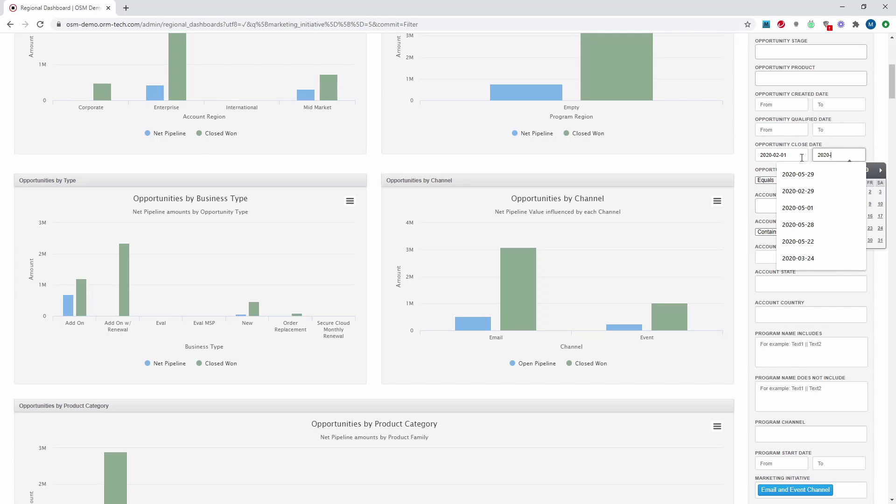
{"action": "type", "text": "02-29"}
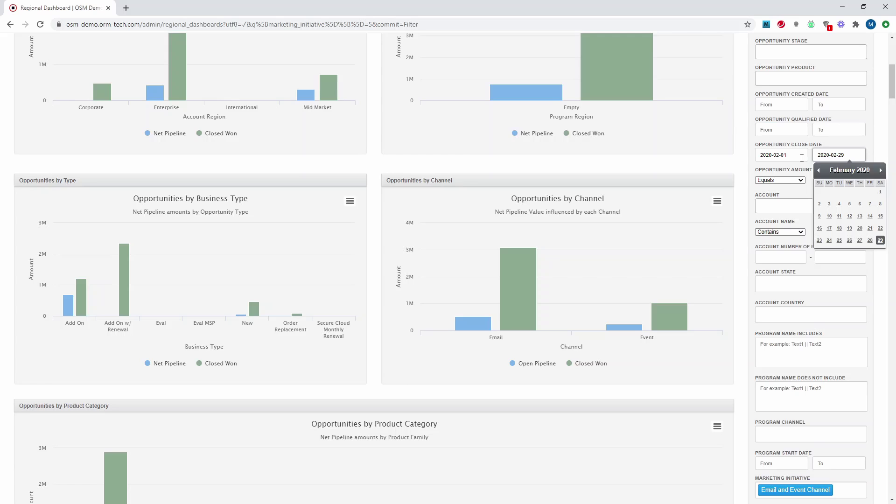
{"action": "left_click", "coordinate": [881, 240]}
{"action": "scroll", "coordinate": [865, 289], "scroll_direction": "down", "scroll_amount": 3}
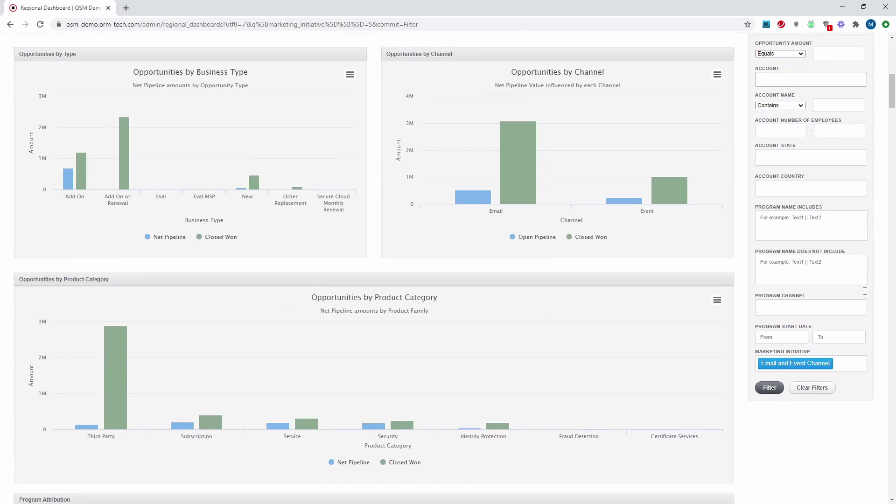
{"action": "left_click", "coordinate": [771, 375]}
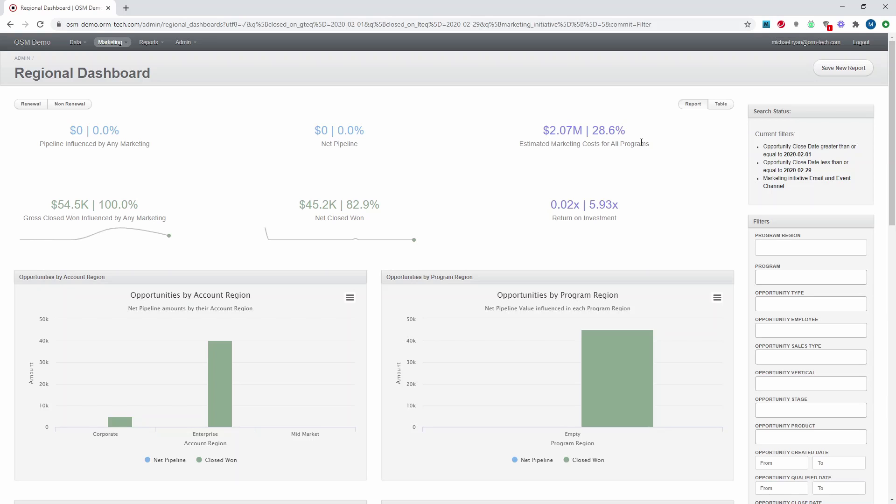
Review the February charts and the net Program Attribution table on the filtered dashboard.
{"action": "scroll", "coordinate": [513, 233], "scroll_direction": "down", "scroll_amount": 10}
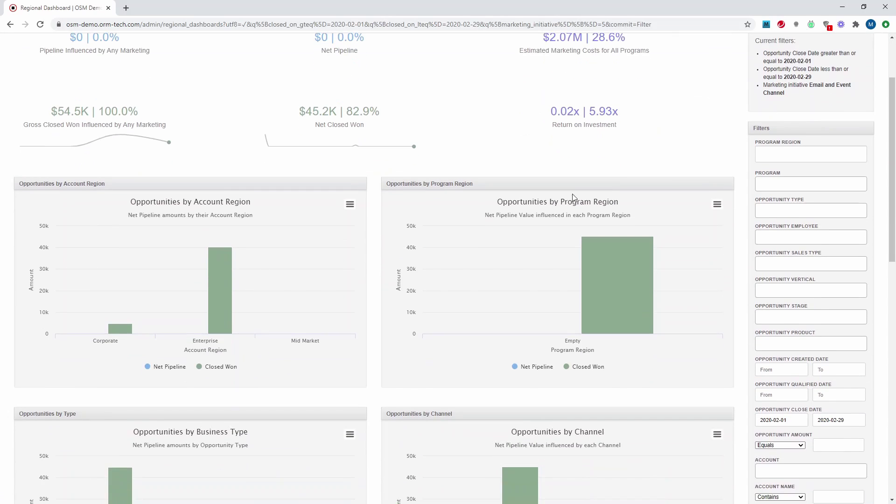
{"action": "scroll", "coordinate": [350, 258], "scroll_direction": "down", "scroll_amount": 5}
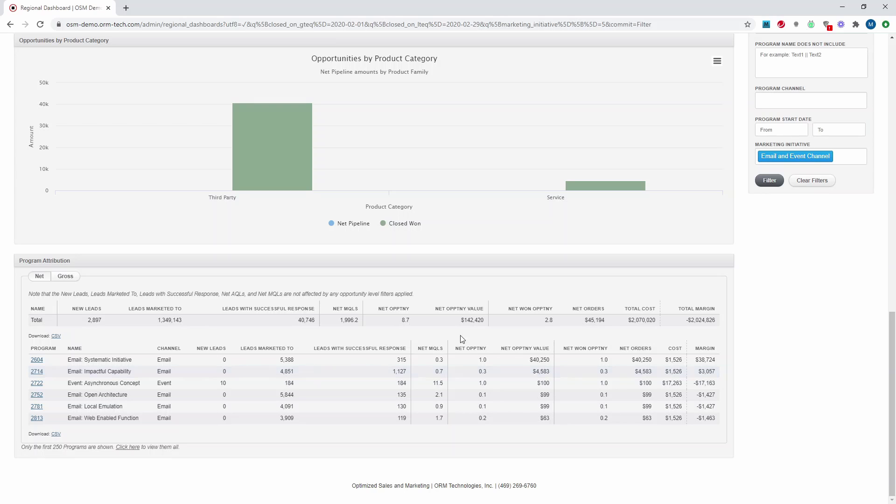
{"action": "scroll", "coordinate": [602, 292], "scroll_direction": "up", "scroll_amount": 5}
{"action": "scroll", "coordinate": [605, 293], "scroll_direction": "up", "scroll_amount": 10}
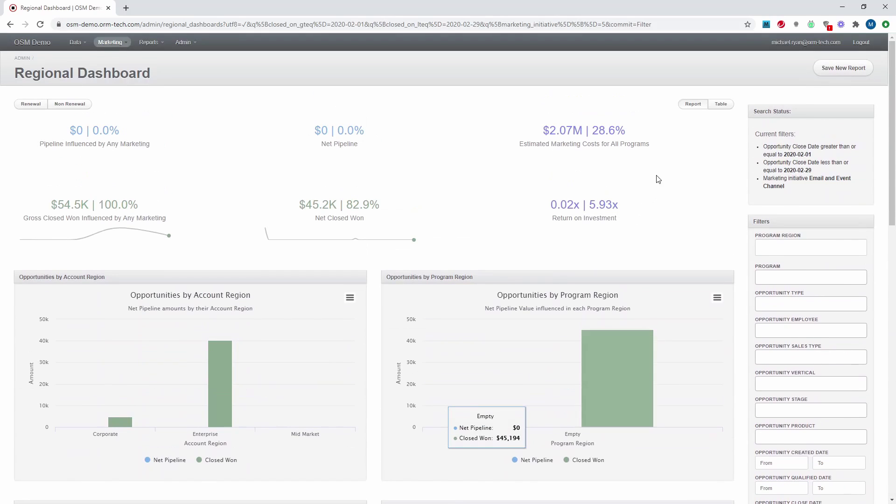
Open the dashboard's table view in a new tab and its Lynch-Kling - Auto Compressor opportunity in another.
{"action": "middle_click", "coordinate": [723, 106]}
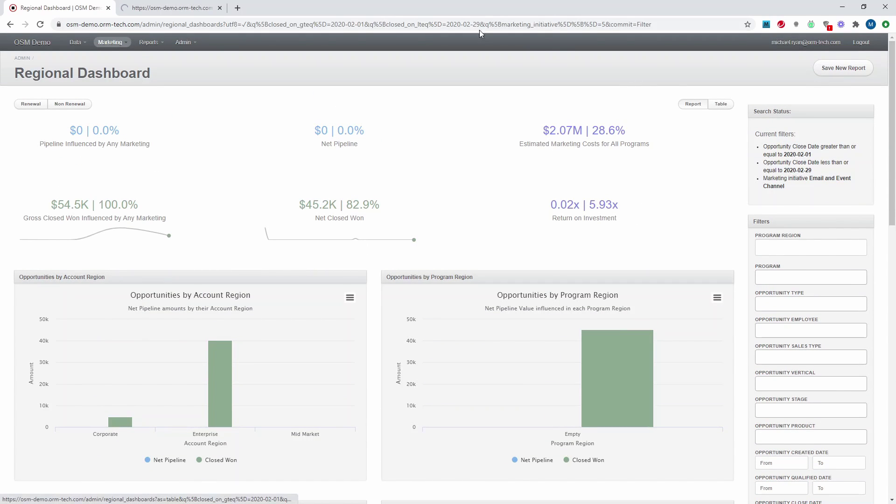
{"action": "left_click", "coordinate": [164, 11]}
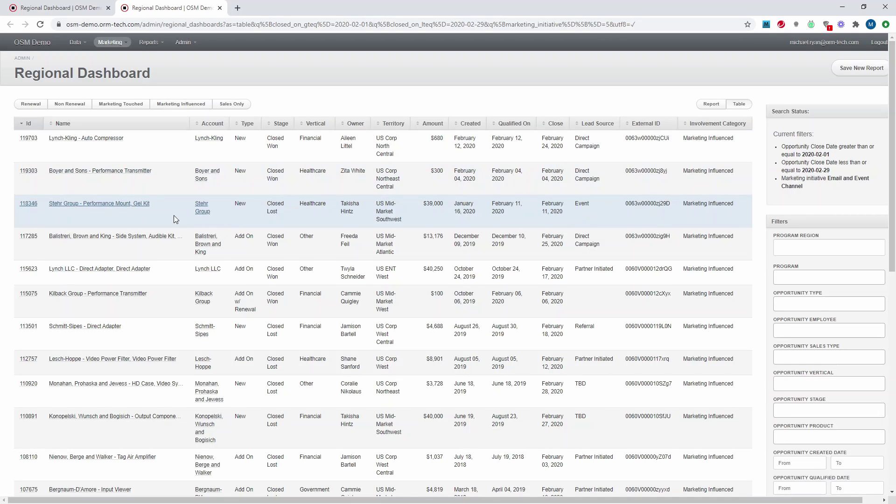
{"action": "middle_click", "coordinate": [30, 140]}
{"action": "left_click", "coordinate": [283, 8]}
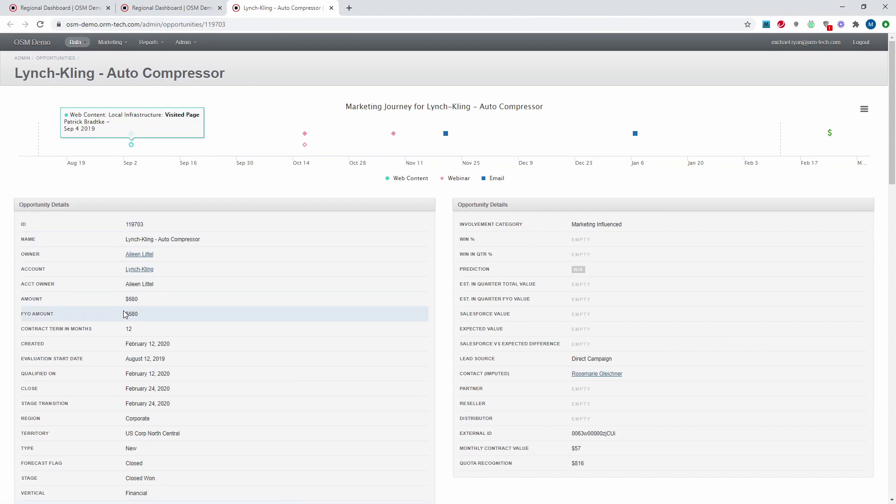
Inspect the opportunity's details and marketing journey timeline, and close both the opportunity and table view tabs.
{"action": "scroll", "coordinate": [125, 368], "scroll_direction": "down", "scroll_amount": 1}
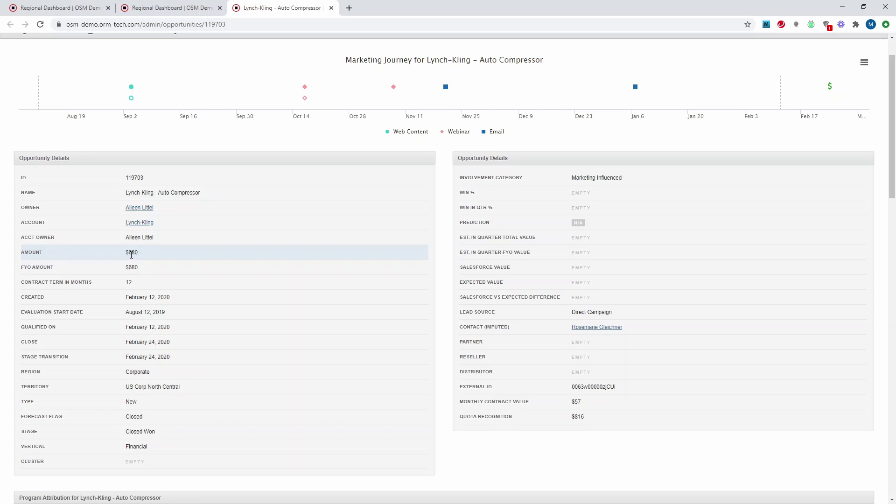
{"action": "scroll", "coordinate": [140, 256], "scroll_direction": "up", "scroll_amount": 1}
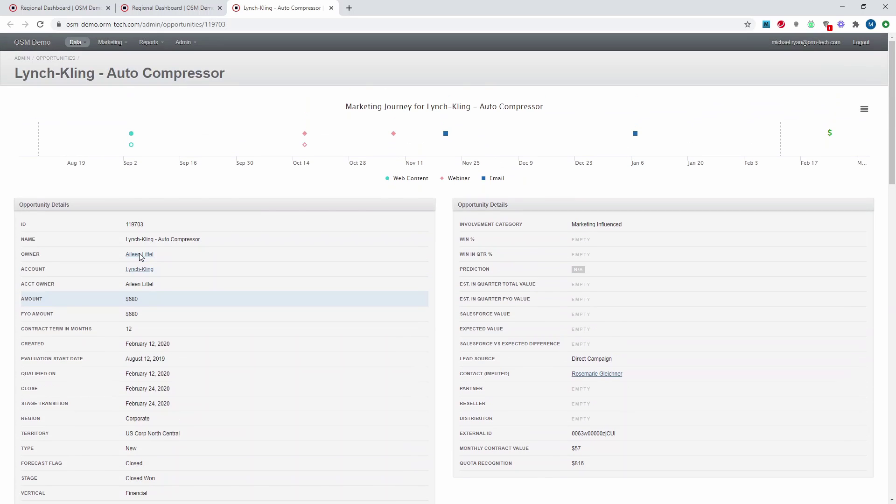
{"action": "mouse_move", "coordinate": [130, 135]}
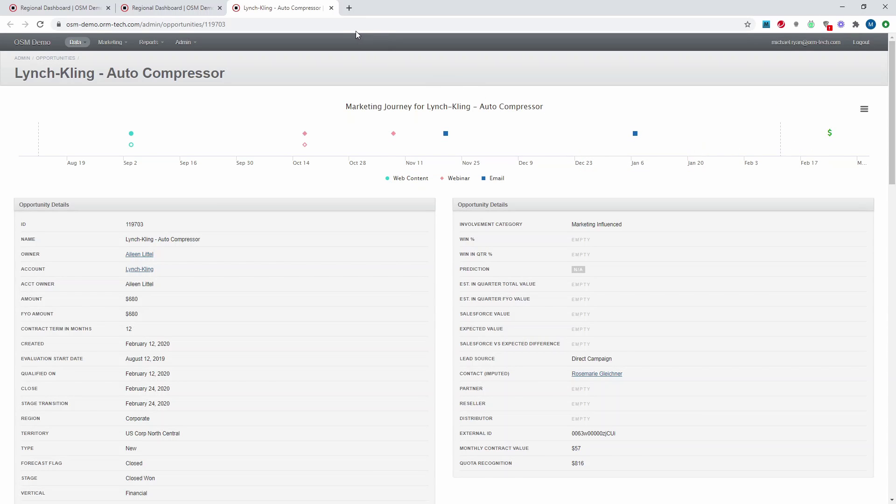
{"action": "left_click", "coordinate": [331, 8]}
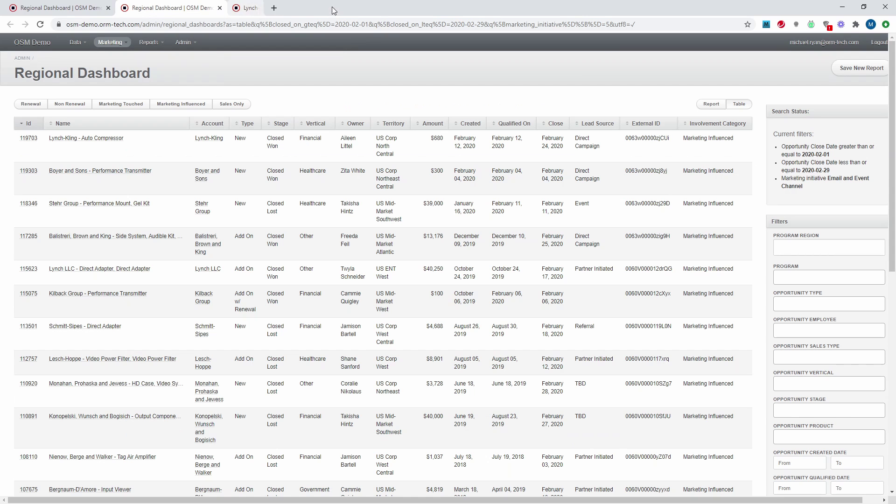
{"action": "left_click", "coordinate": [219, 8]}
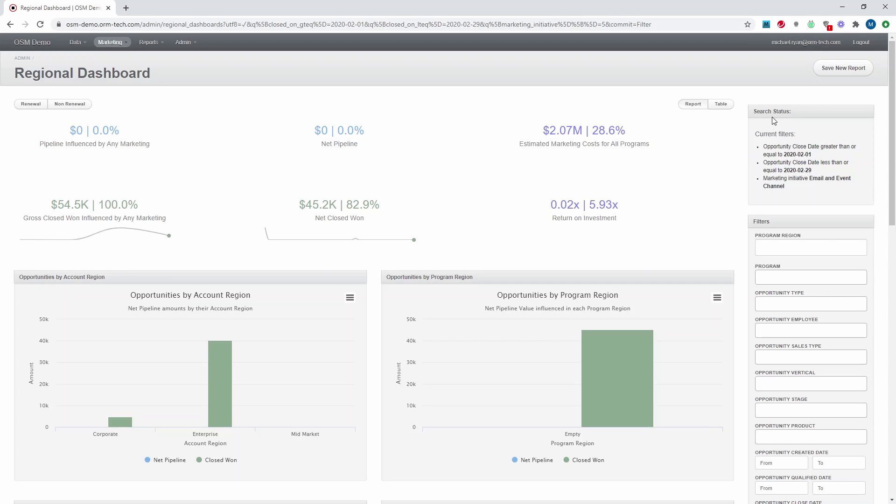
Save the filtered dashboard as a custom report named "Feb Email and Event Reg Dash" and open the Custom Reports list.
{"action": "left_click", "coordinate": [827, 72]}
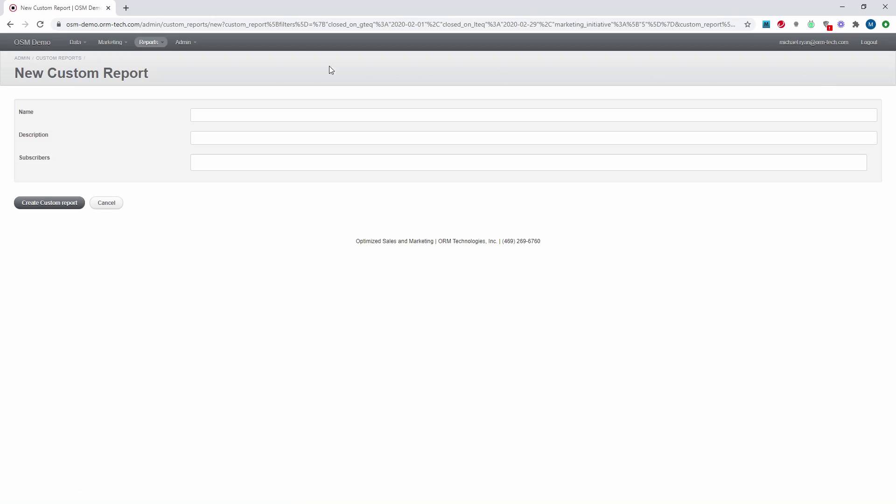
{"action": "left_click", "coordinate": [250, 117]}
{"action": "type", "text": "Feb "}
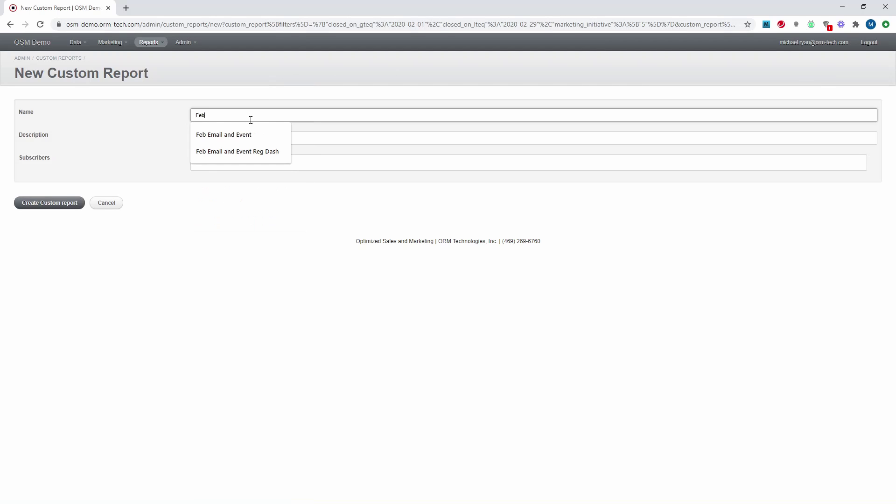
{"action": "type", "text": "Email and Event Reg Dash"}
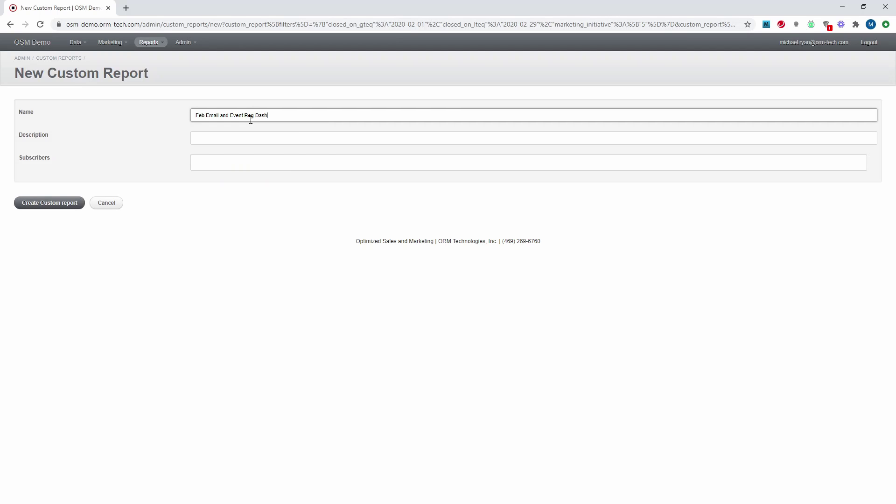
{"action": "key", "text": "Tab"}
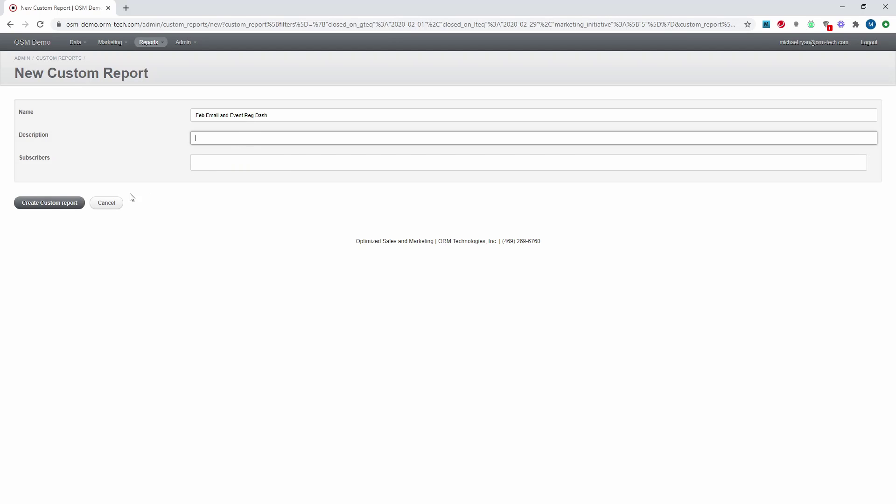
{"action": "left_click", "coordinate": [53, 204]}
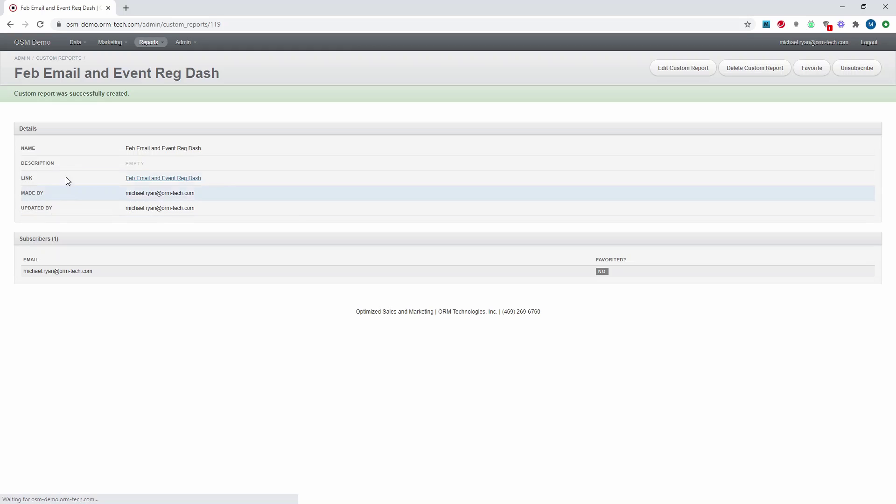
{"action": "left_click", "coordinate": [150, 43]}
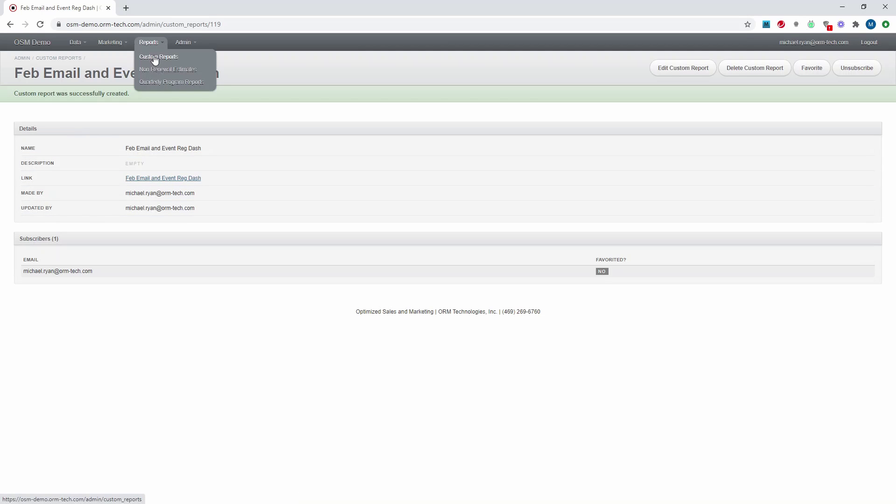
{"action": "left_click", "coordinate": [157, 57]}
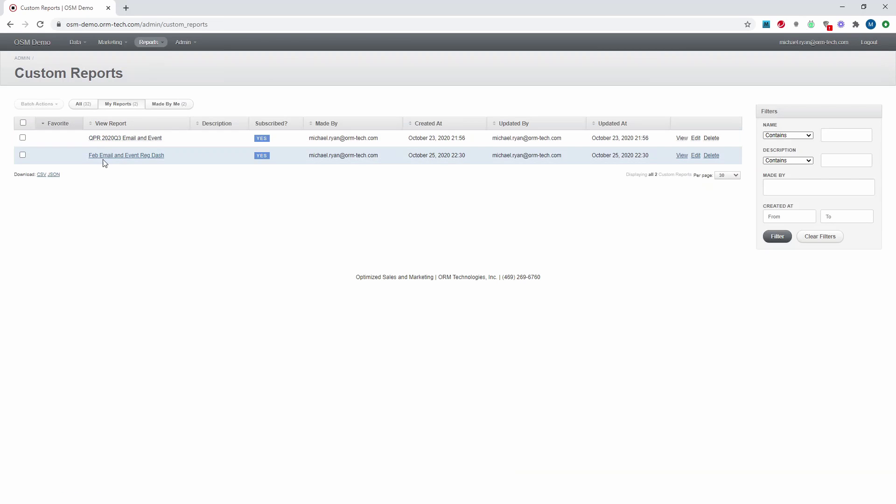